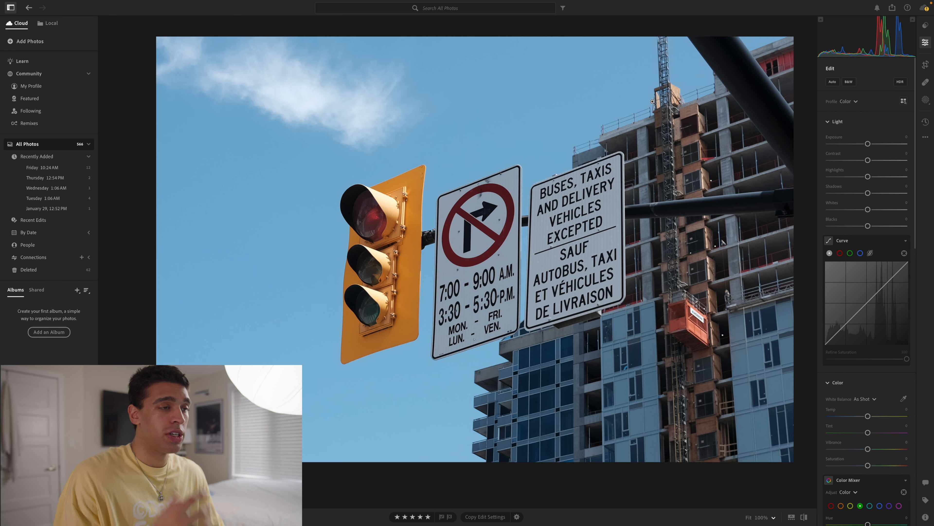
Set the photo's light values to Contrast -30, Highlights -18, Shadows +23, Whites +31 and Blacks +20
{"action": "left_click_drag", "start_coordinate": [868, 160], "coordinate": [849, 157]}
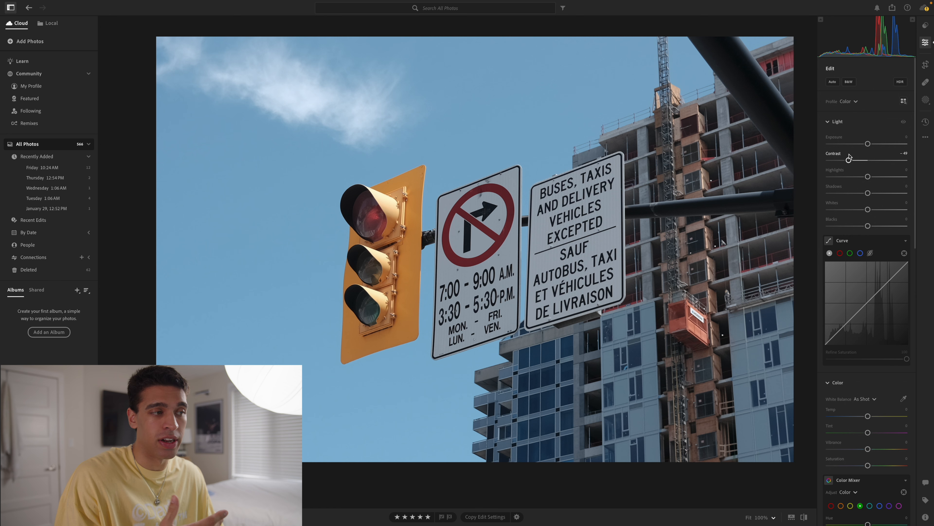
{"action": "left_click_drag", "start_coordinate": [867, 177], "coordinate": [878, 194]}
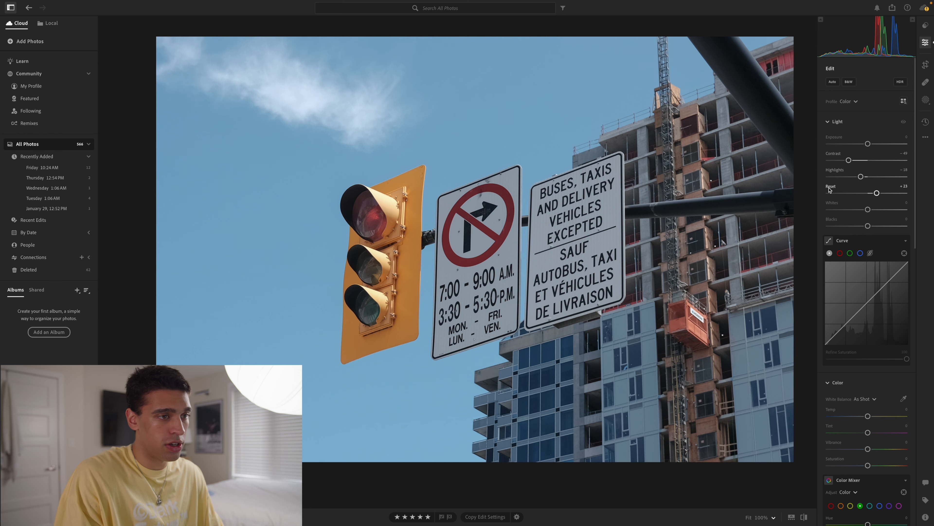
{"action": "mouse_move", "coordinate": [831, 188]}
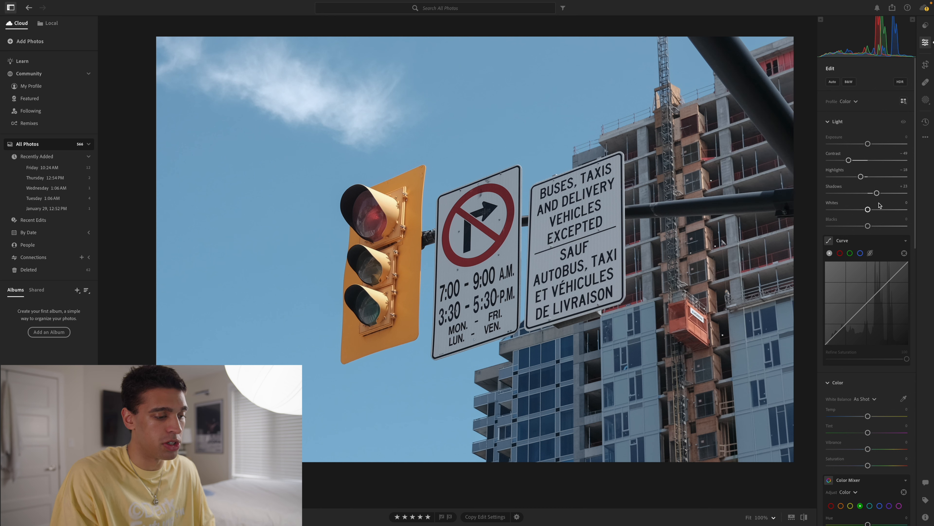
{"action": "left_click_drag", "start_coordinate": [869, 209], "coordinate": [880, 210]}
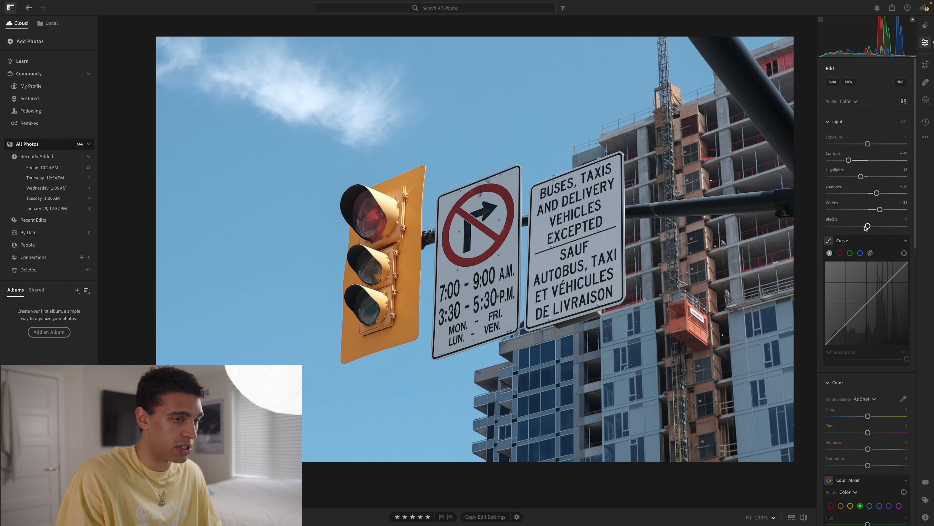
{"action": "left_click_drag", "start_coordinate": [868, 225], "coordinate": [877, 227]}
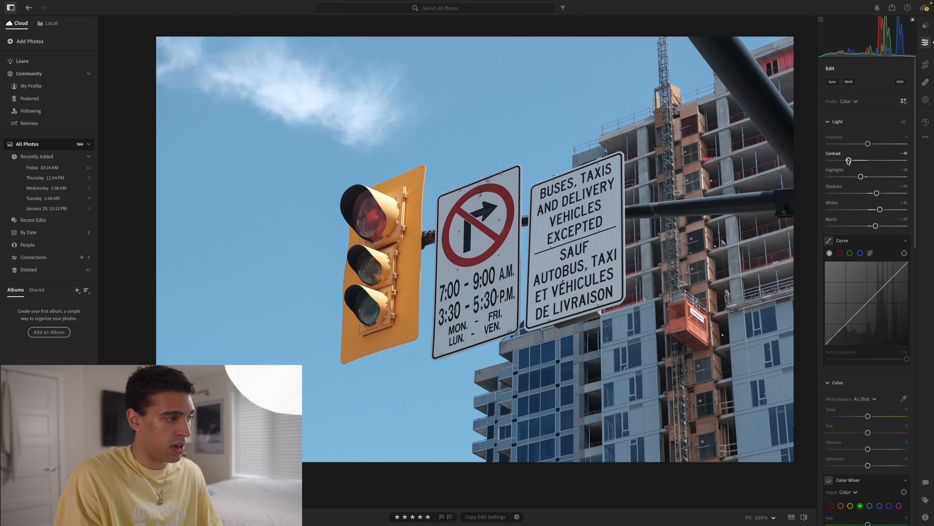
{"action": "mouse_move", "coordinate": [849, 162]}
{"action": "left_mouse_down"}
{"action": "mouse_move", "coordinate": [865, 163]}
{"action": "mouse_move", "coordinate": [856, 163]}
{"action": "left_mouse_up"}
Add three evenly spaced points on the tone curve, at the midtones, shadows and highlights
{"action": "scroll", "coordinate": [864, 228], "scroll_direction": "down", "scroll_amount": 2}
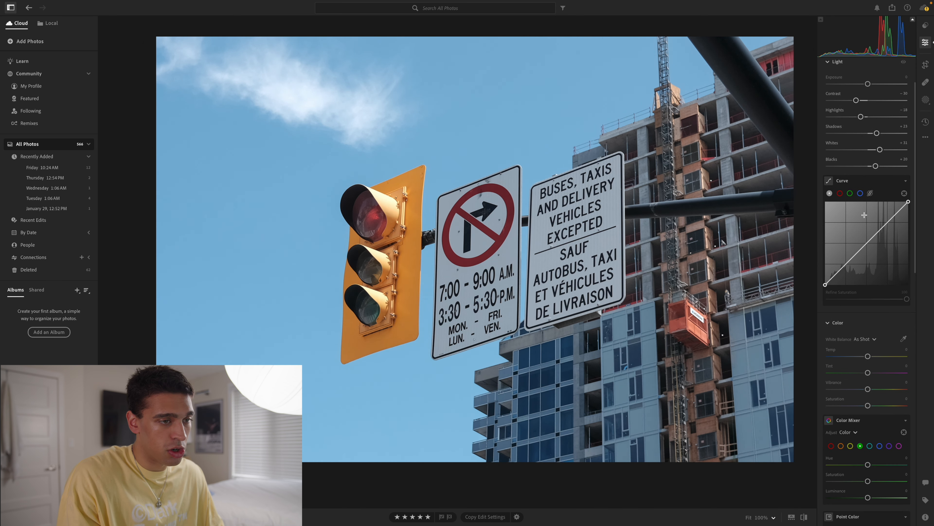
{"action": "left_click", "coordinate": [867, 242]}
{"action": "left_click", "coordinate": [847, 263]}
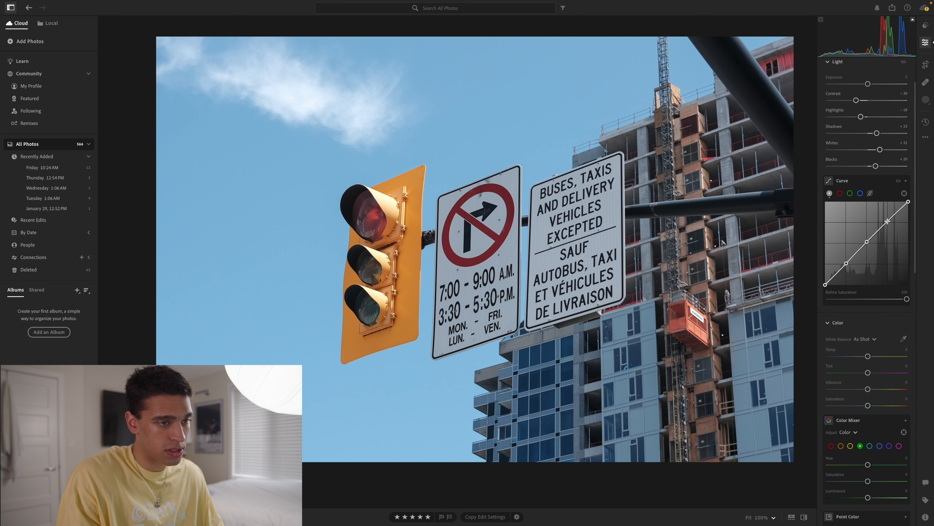
{"action": "left_click", "coordinate": [888, 221]}
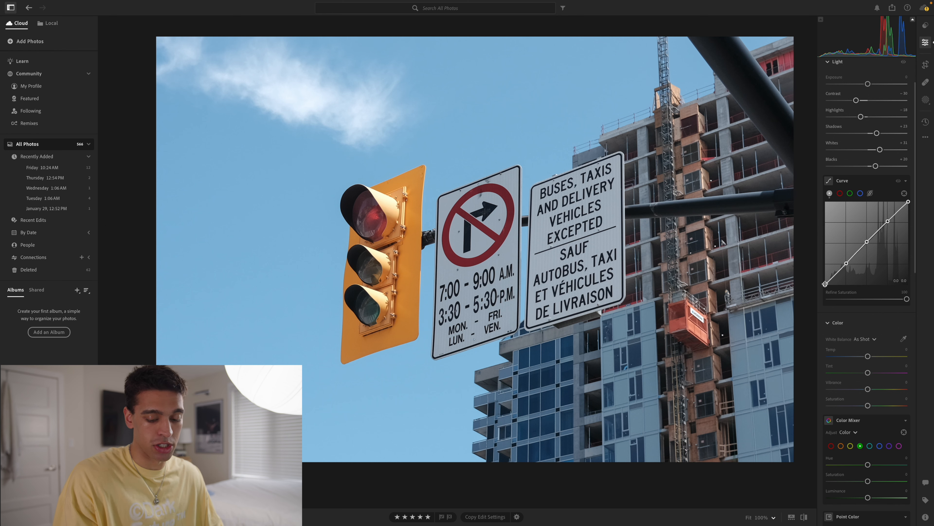
Shape a faded S-curve by lifting the black endpoint, lowering the white endpoint, pulling the shadow point down and raising the highlight point slightly
{"action": "left_click_drag", "start_coordinate": [826, 286], "coordinate": [814, 280]}
{"action": "left_click_drag", "start_coordinate": [908, 202], "coordinate": [909, 209]}
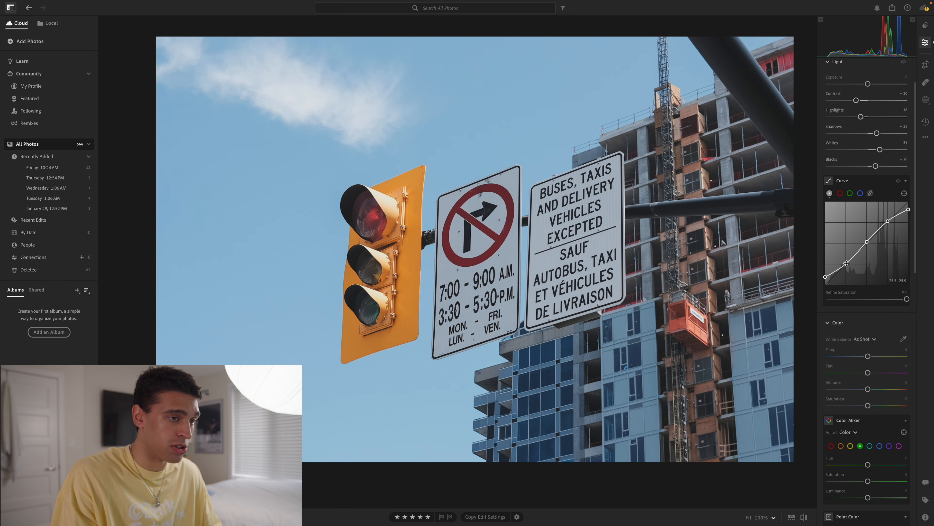
{"action": "left_click_drag", "start_coordinate": [847, 264], "coordinate": [845, 271]}
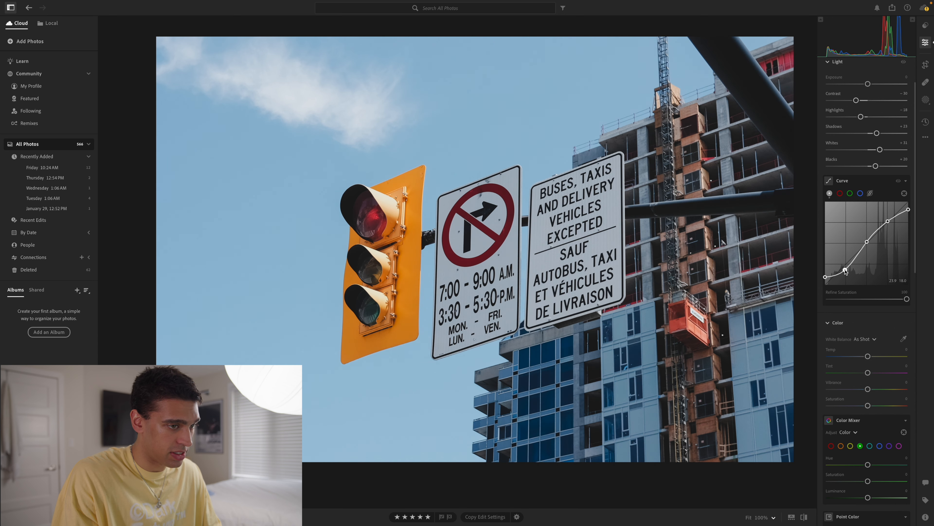
{"action": "left_click_drag", "start_coordinate": [890, 222], "coordinate": [888, 219]}
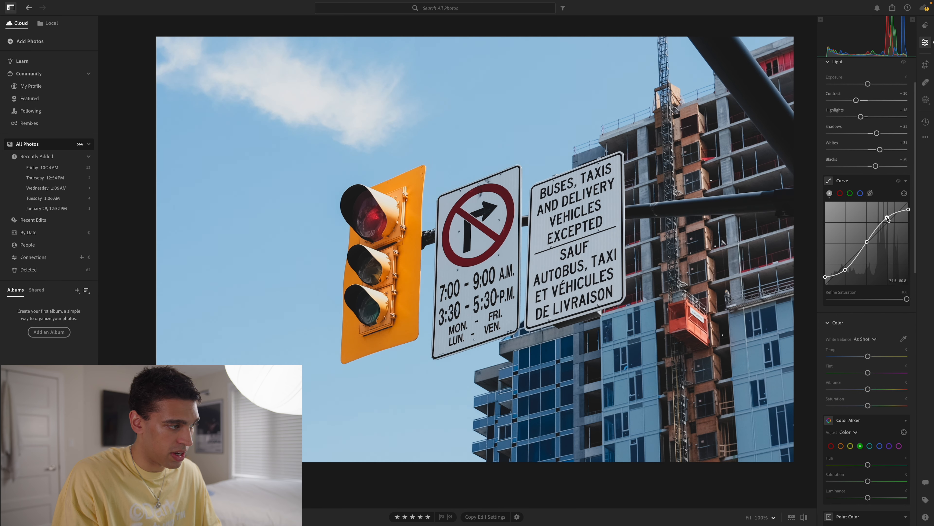
{"action": "left_click", "coordinate": [867, 241]}
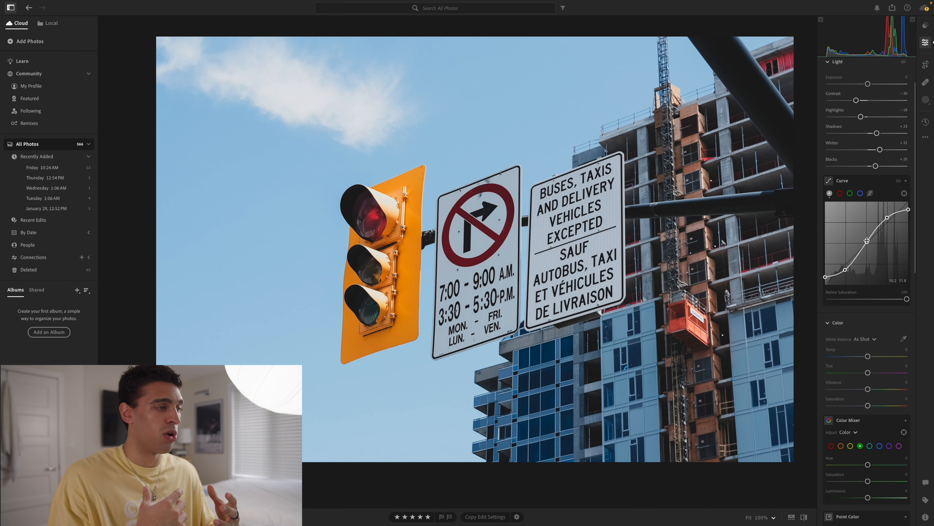
{"action": "left_click_drag", "start_coordinate": [867, 240], "coordinate": [868, 243]}
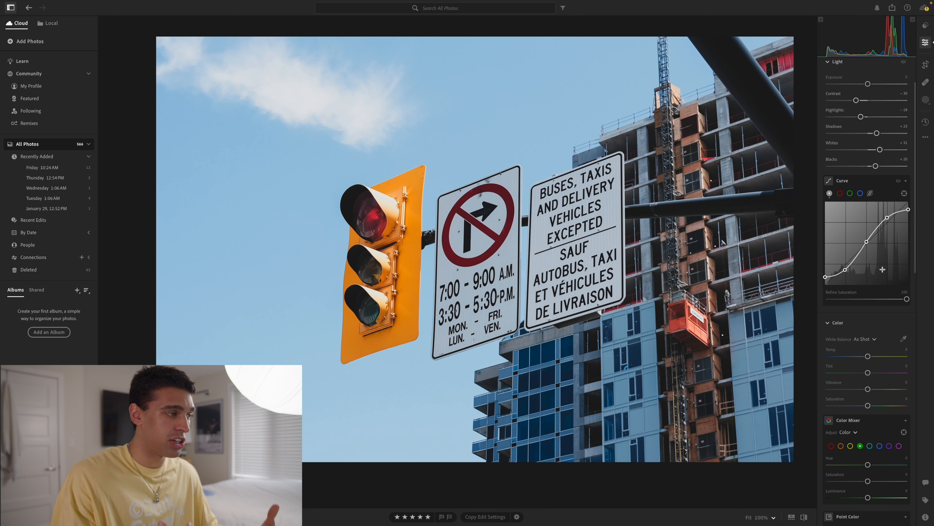
Warm the photo's color with Temp +19, Tint -19, Vibrance +20 and Saturation -3
{"action": "scroll", "coordinate": [868, 206], "scroll_direction": "down", "scroll_amount": 3}
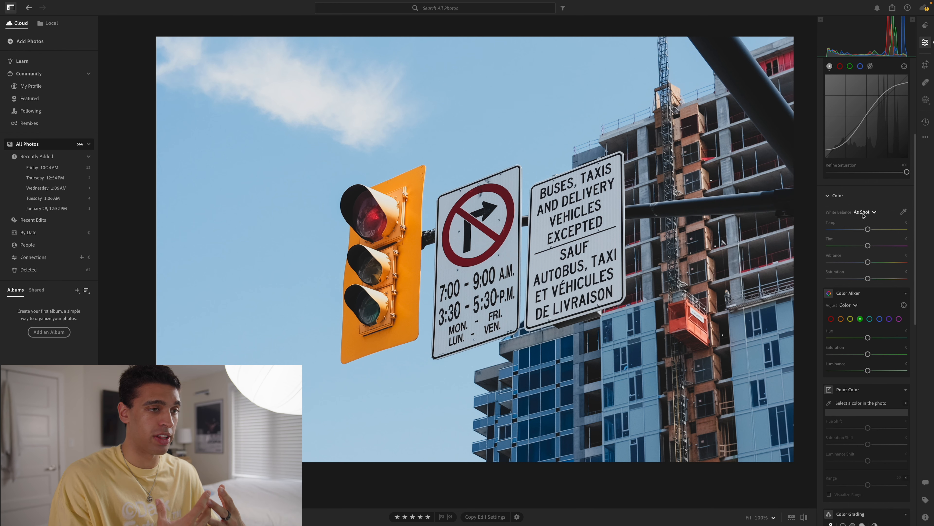
{"action": "left_click_drag", "start_coordinate": [867, 229], "coordinate": [874, 230]}
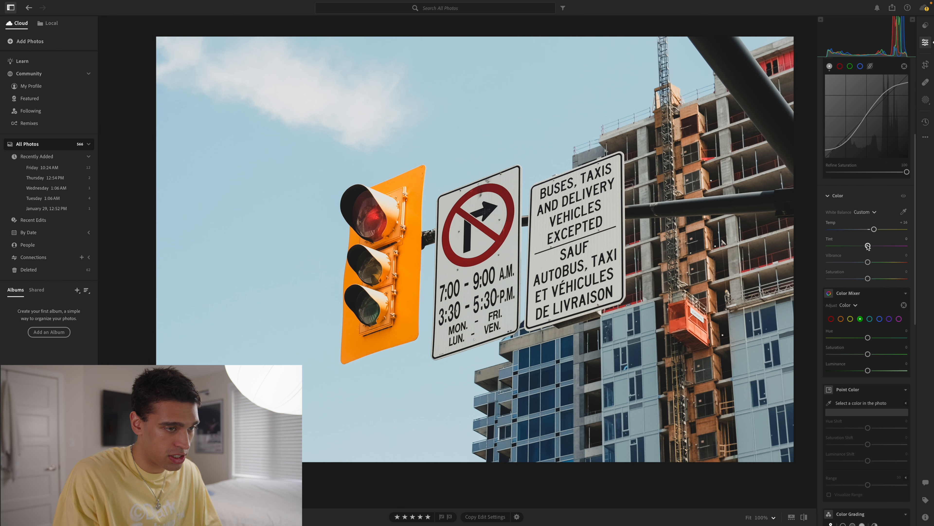
{"action": "left_click_drag", "start_coordinate": [867, 245], "coordinate": [860, 248]}
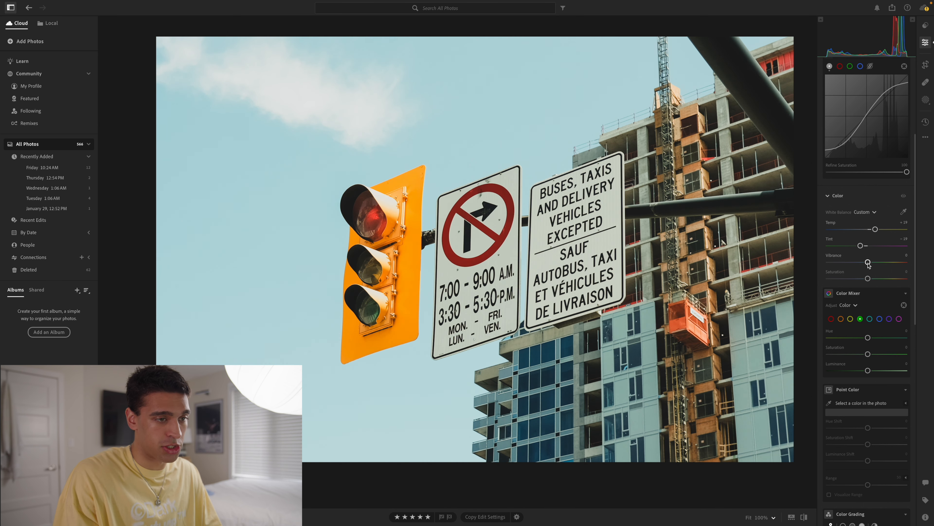
{"action": "mouse_move", "coordinate": [867, 262]}
{"action": "left_mouse_down"}
{"action": "mouse_move", "coordinate": [877, 262]}
{"action": "mouse_move", "coordinate": [865, 279]}
{"action": "left_mouse_up"}
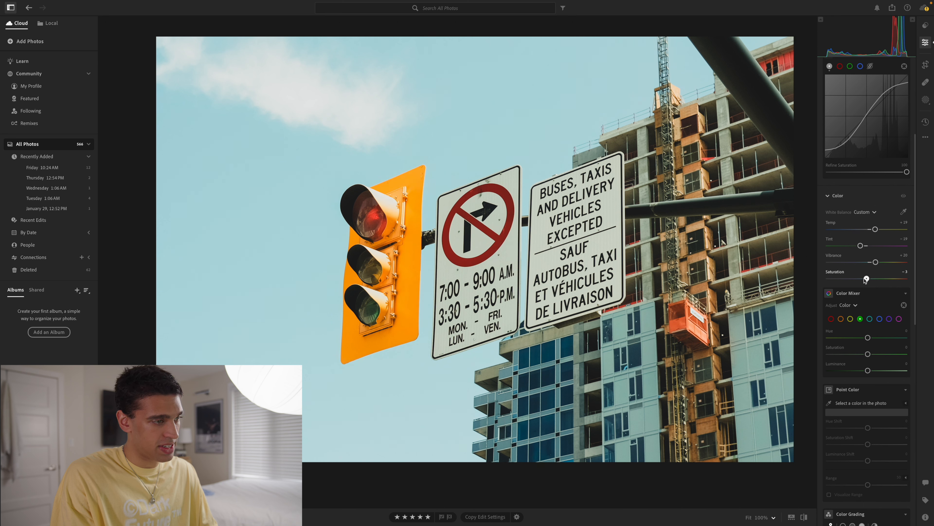
In the Color Mixer, set orange to Hue -8, Saturation +1 and Luminance +24
{"action": "scroll", "coordinate": [866, 276], "scroll_direction": "down", "scroll_amount": 3}
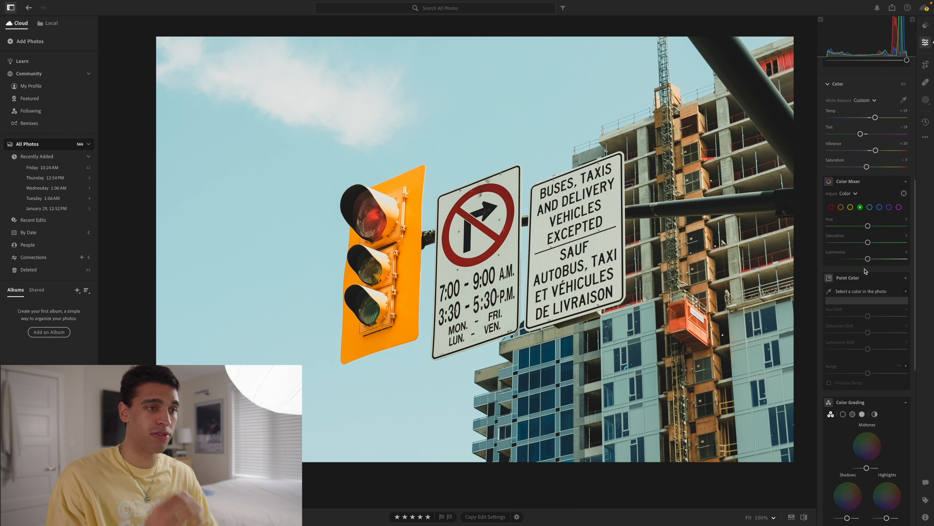
{"action": "left_click", "coordinate": [841, 208]}
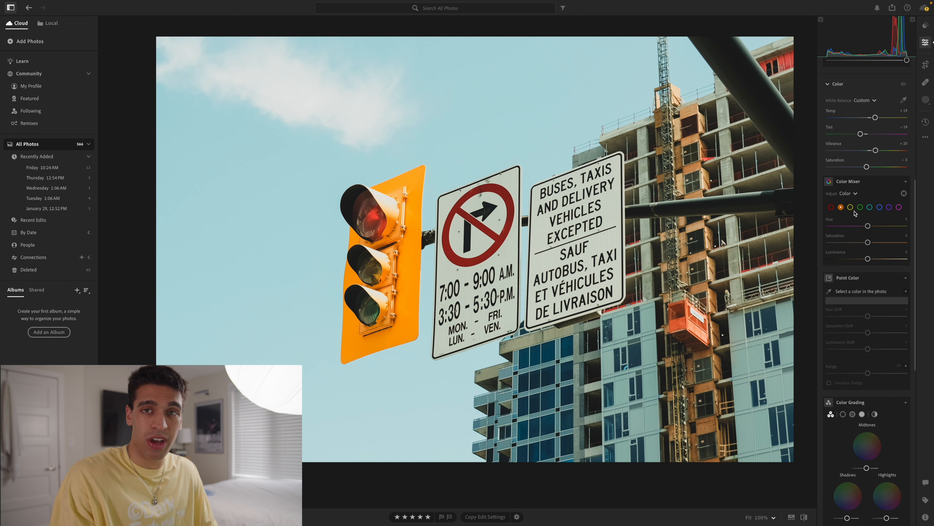
{"action": "key", "text": "backslash"}
{"action": "key", "text": "backslash"}
{"action": "key", "text": "backslash"}
Compare the edited photo with the original
{"action": "key", "text": "backslash"}
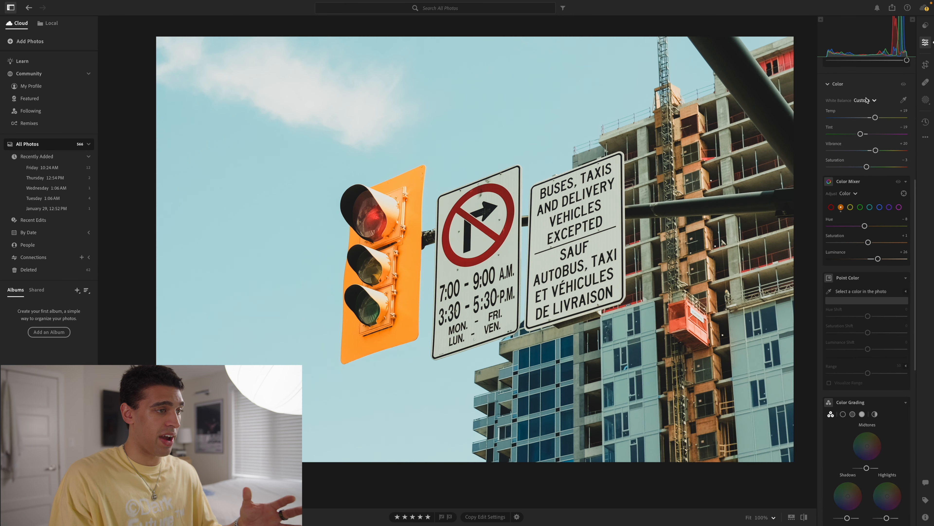
{"action": "key", "text": "backslash"}
{"action": "key", "text": "backslash"}
{"action": "key", "text": "backslash"}
{"action": "key", "text": "backslash"}
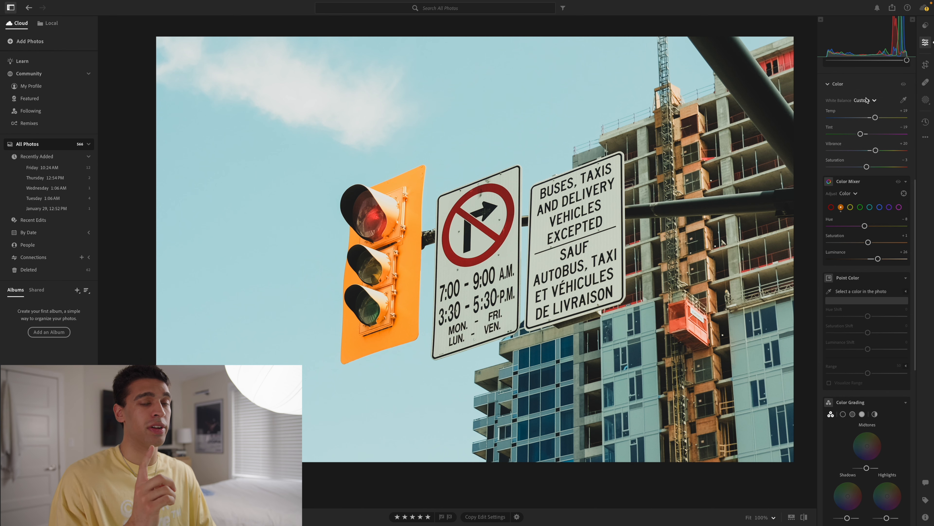
Set green to Hue -21 and Saturation +17 in the Color Mixer, and shift the yellow hue slightly toward green
{"action": "left_click", "coordinate": [860, 206]}
{"action": "mouse_move", "coordinate": [868, 225]}
{"action": "left_mouse_down"}
{"action": "mouse_move", "coordinate": [859, 226]}
{"action": "mouse_move", "coordinate": [875, 243]}
{"action": "left_mouse_up"}
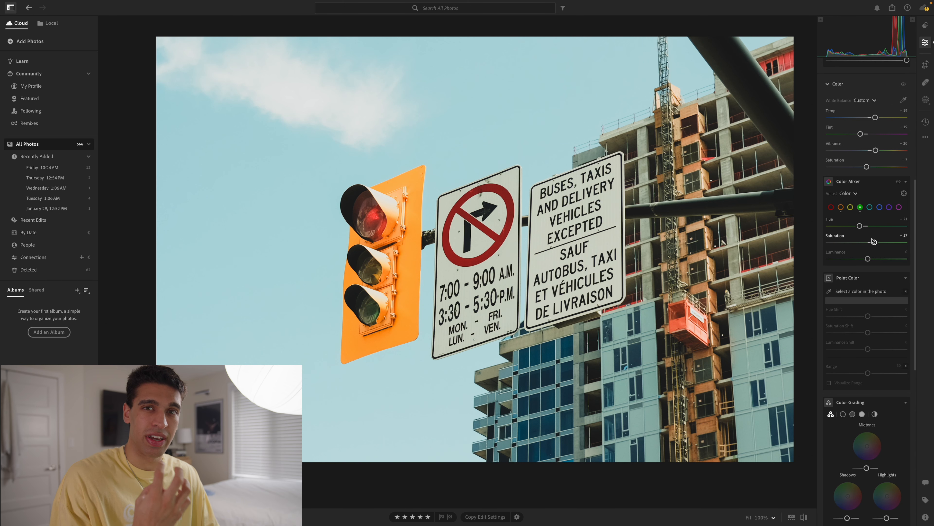
{"action": "left_click", "coordinate": [850, 206]}
{"action": "left_click_drag", "start_coordinate": [867, 226], "coordinate": [872, 227]}
Set aqua to Hue -33, Saturation +42 and Luminance -22 in the Color Mixer, and check the result against the original
{"action": "left_click", "coordinate": [869, 206]}
{"action": "left_click_drag", "start_coordinate": [867, 242], "coordinate": [884, 241]}
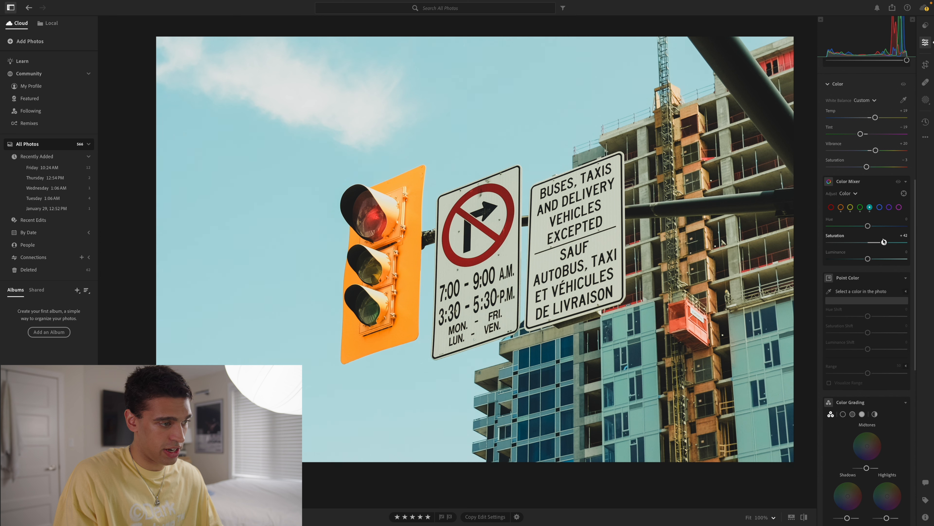
{"action": "left_click_drag", "start_coordinate": [867, 258], "coordinate": [864, 259]}
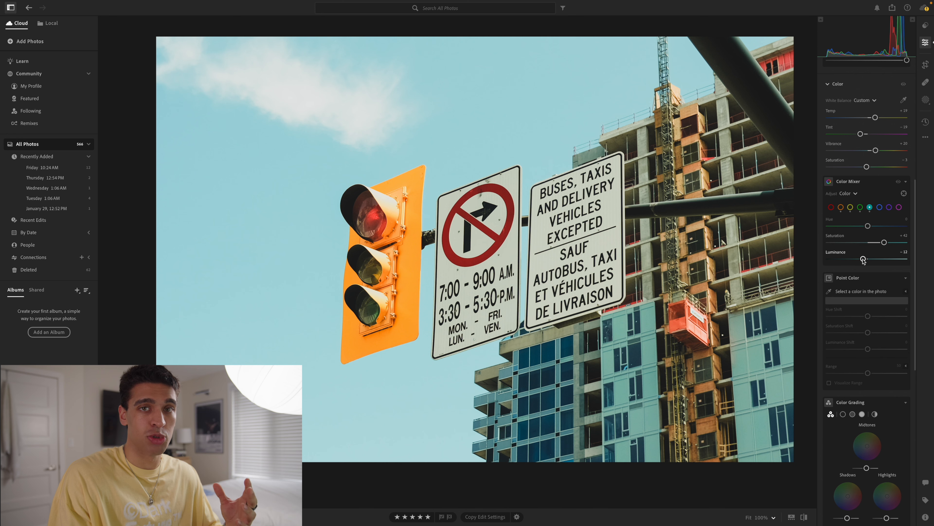
{"action": "left_click_drag", "start_coordinate": [867, 226], "coordinate": [854, 226]}
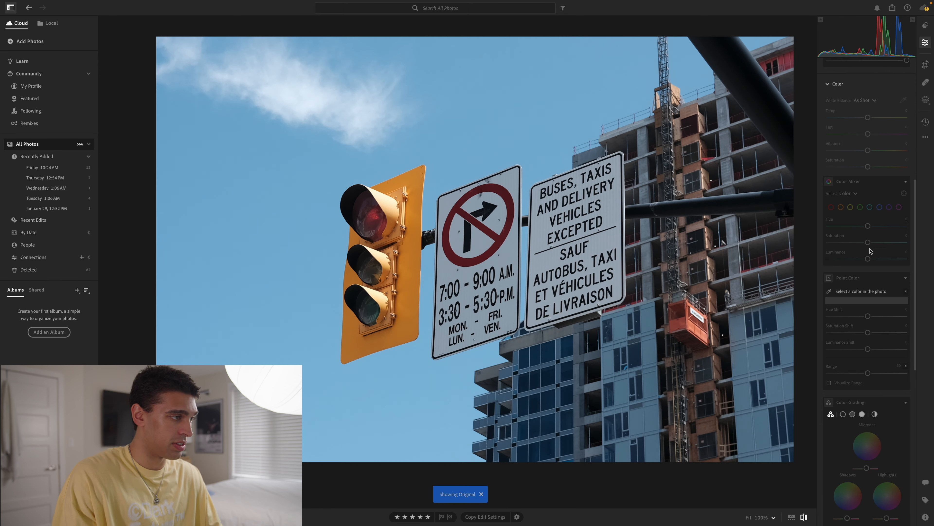
{"action": "key", "text": "backslash"}
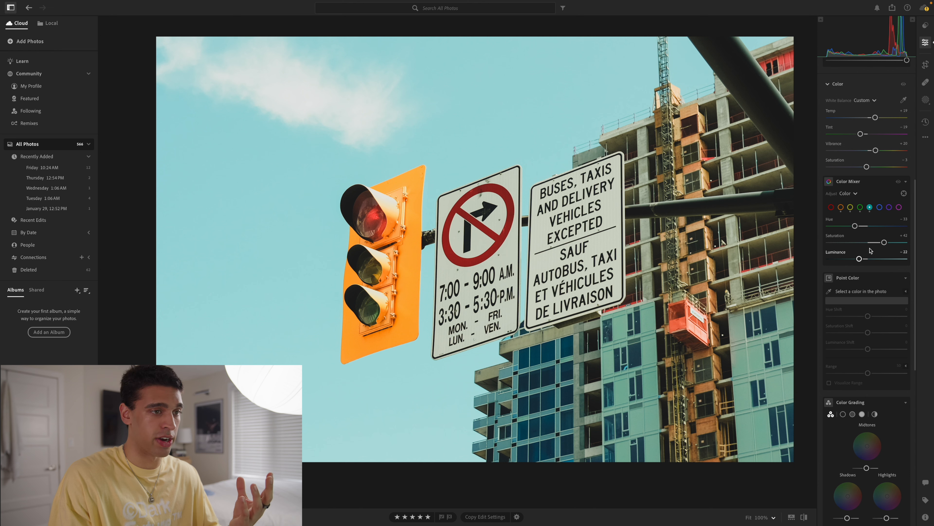
In Color Grading, tint the shadows slightly yellow and the highlights slightly yellow-green
{"action": "scroll", "coordinate": [871, 251], "scroll_direction": "down", "scroll_amount": 3}
{"action": "scroll", "coordinate": [871, 251], "scroll_direction": "down", "scroll_amount": 4}
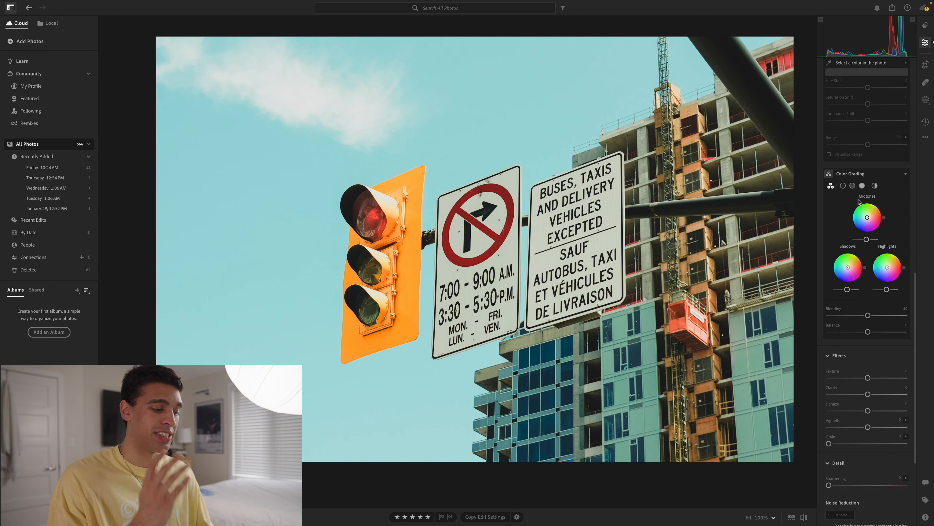
{"action": "scroll", "coordinate": [858, 201], "scroll_direction": "down", "scroll_amount": 1}
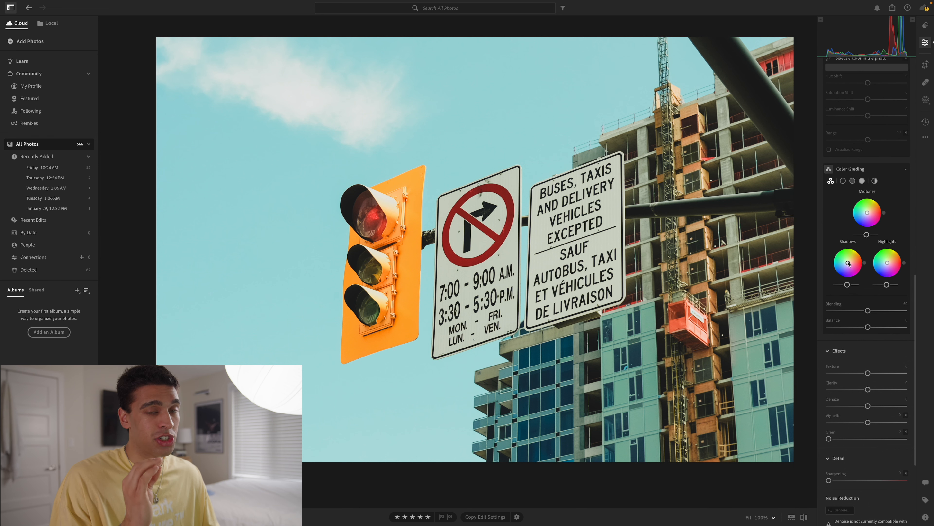
{"action": "left_click_drag", "start_coordinate": [849, 263], "coordinate": [850, 261]}
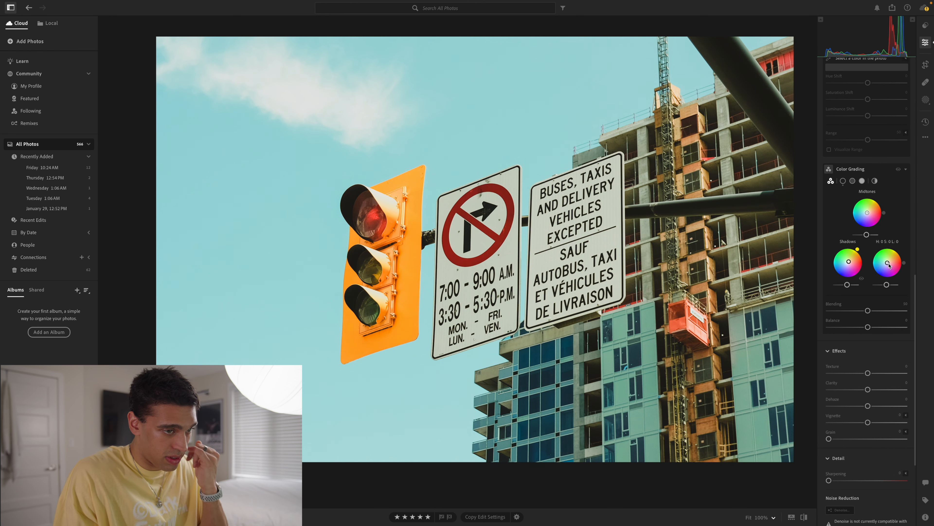
{"action": "left_click_drag", "start_coordinate": [887, 262], "coordinate": [887, 263]}
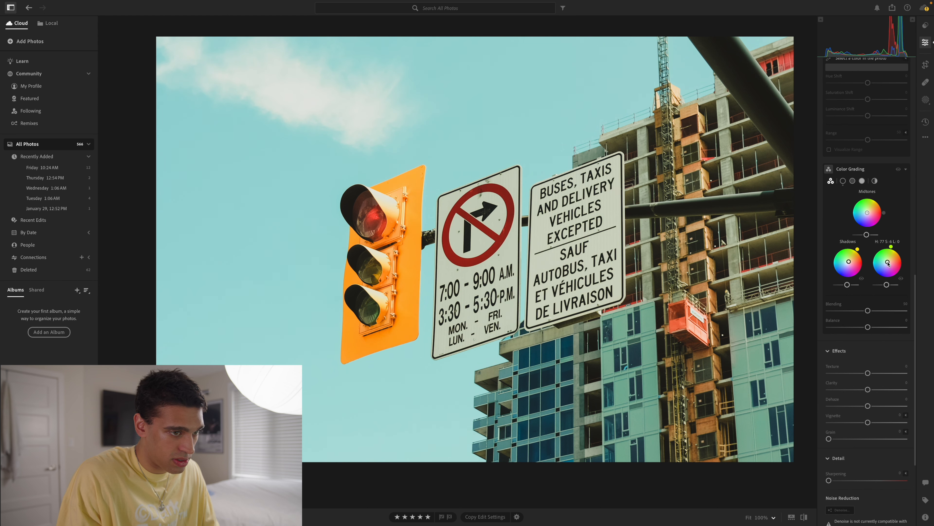
Compare the photo with and without the Color Grading adjustments
{"action": "left_click", "coordinate": [898, 170]}
{"action": "left_click", "coordinate": [898, 170]}
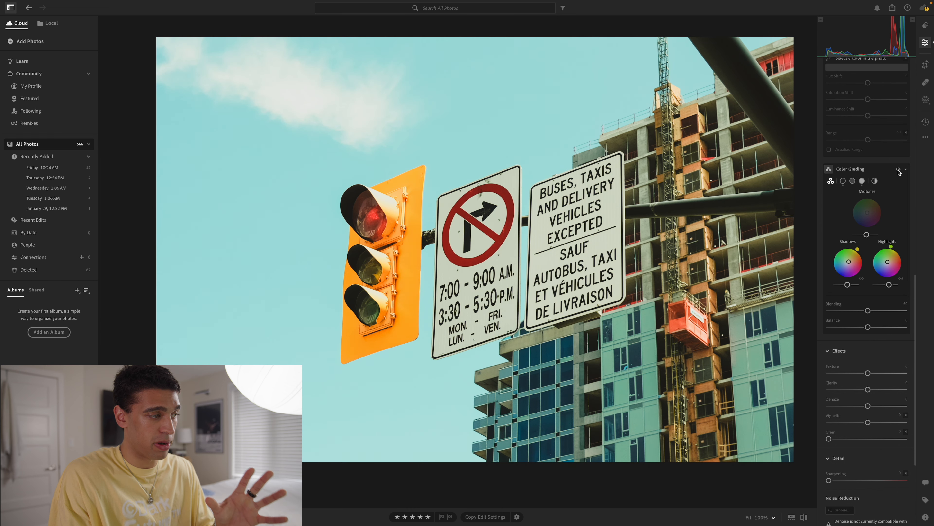
{"action": "left_click", "coordinate": [898, 170]}
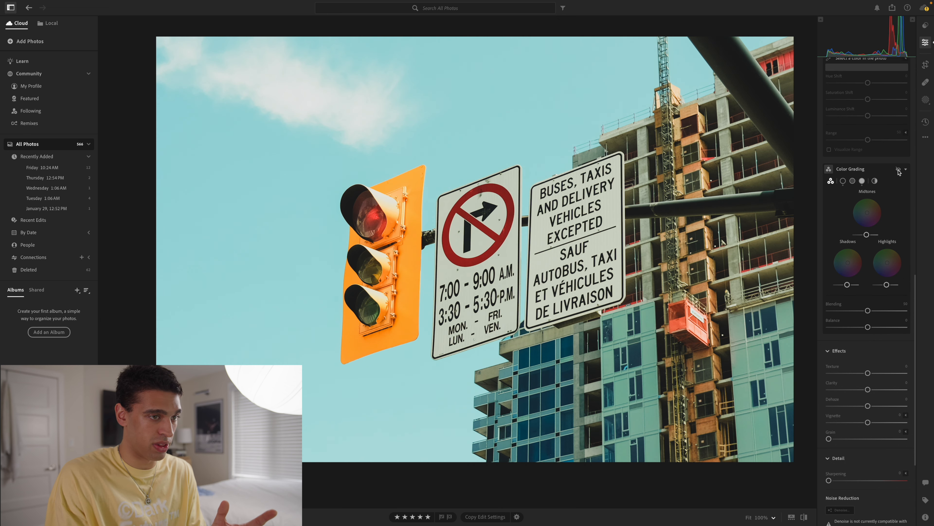
{"action": "left_click", "coordinate": [899, 170]}
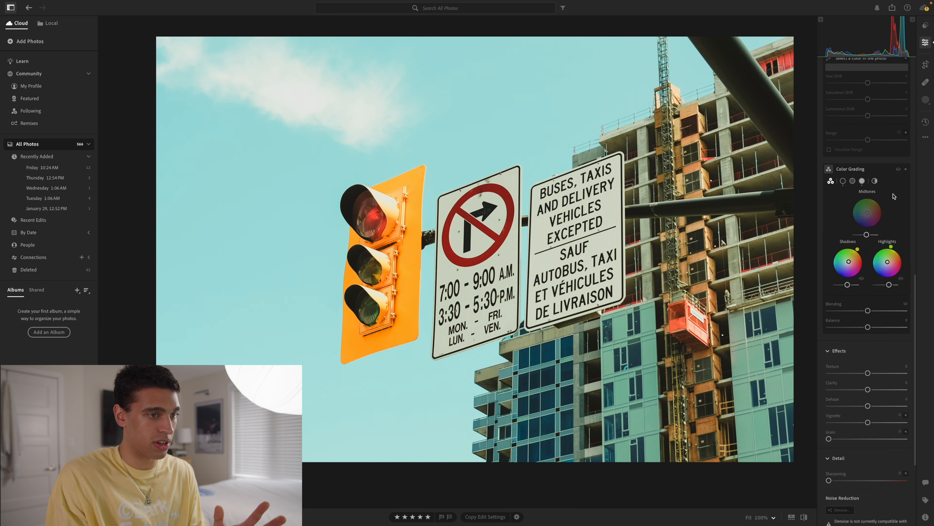
Set Color Grading's Blending to 56, strengthen the shadow tint to hue 53 and saturation 27, and preview the photo without the grading
{"action": "left_click_drag", "start_coordinate": [867, 310], "coordinate": [874, 311]}
{"action": "left_click_drag", "start_coordinate": [850, 262], "coordinate": [850, 261]}
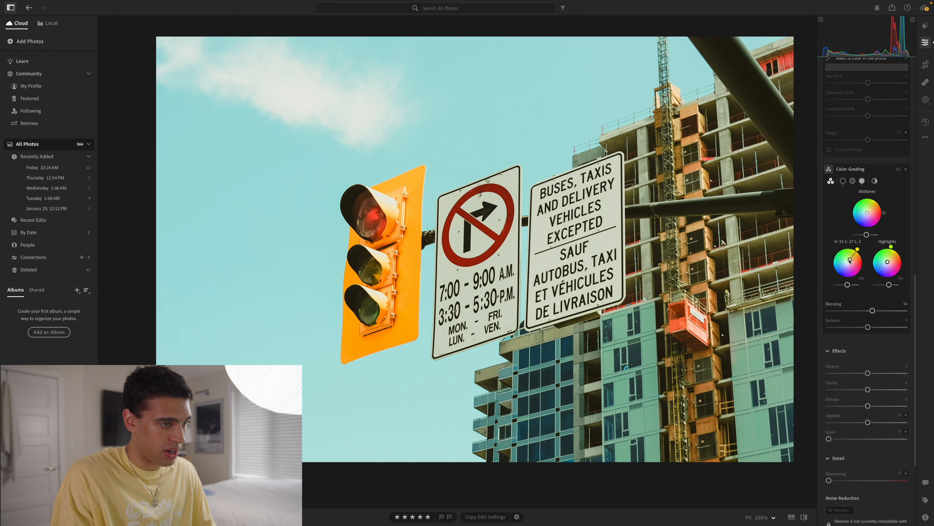
{"action": "left_click", "coordinate": [897, 169]}
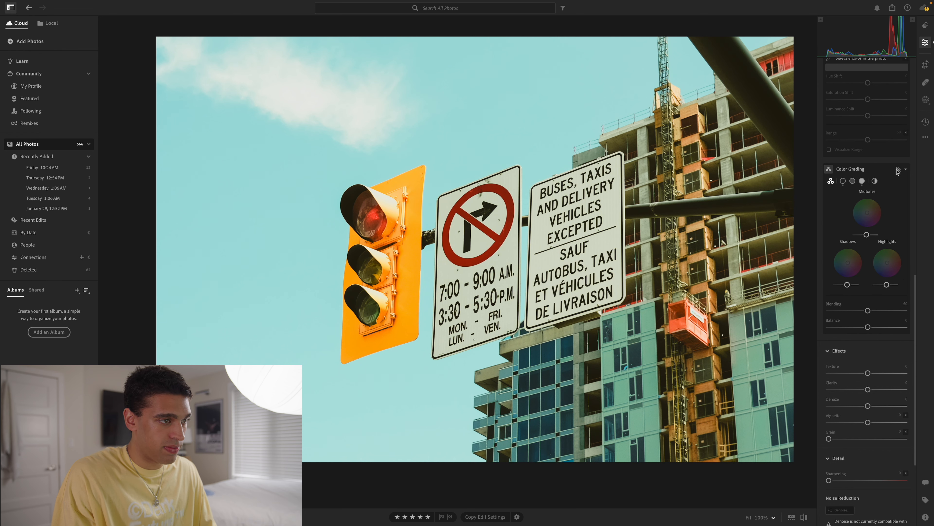
Compare the traffic light photo with and without the Color Grading adjustments, leaving the grading on
{"action": "left_click", "coordinate": [898, 169]}
{"action": "left_click", "coordinate": [897, 169]}
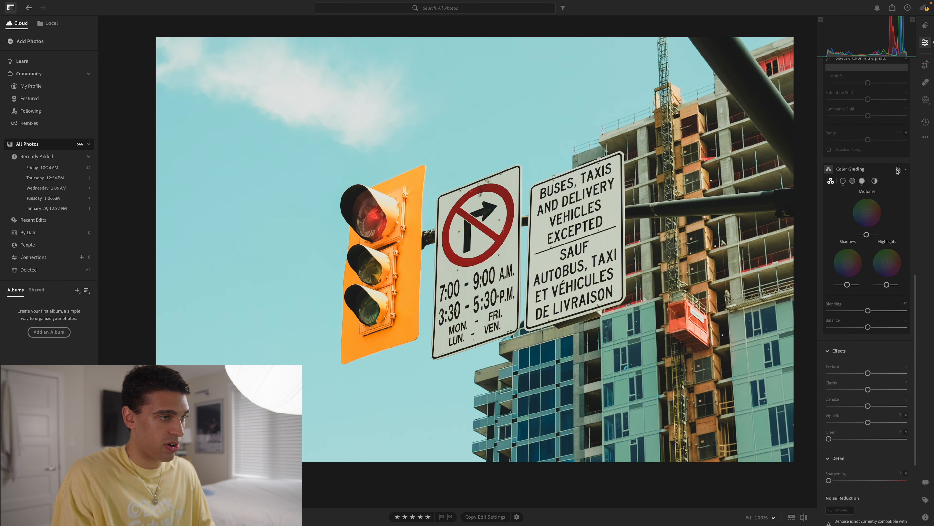
{"action": "left_click", "coordinate": [898, 168]}
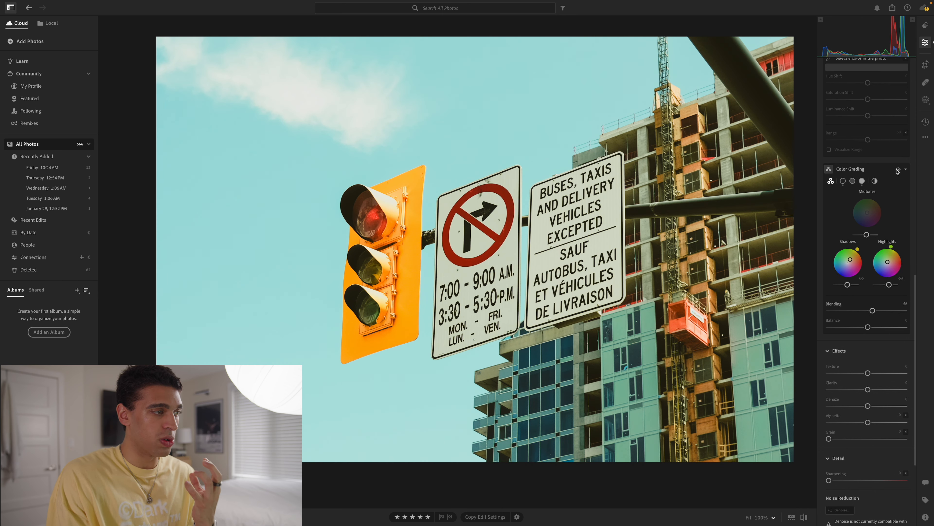
In Effects, set Texture to +4, Clarity to about -35 and Dehaze to +8
{"action": "scroll", "coordinate": [898, 170], "scroll_direction": "down", "scroll_amount": 3}
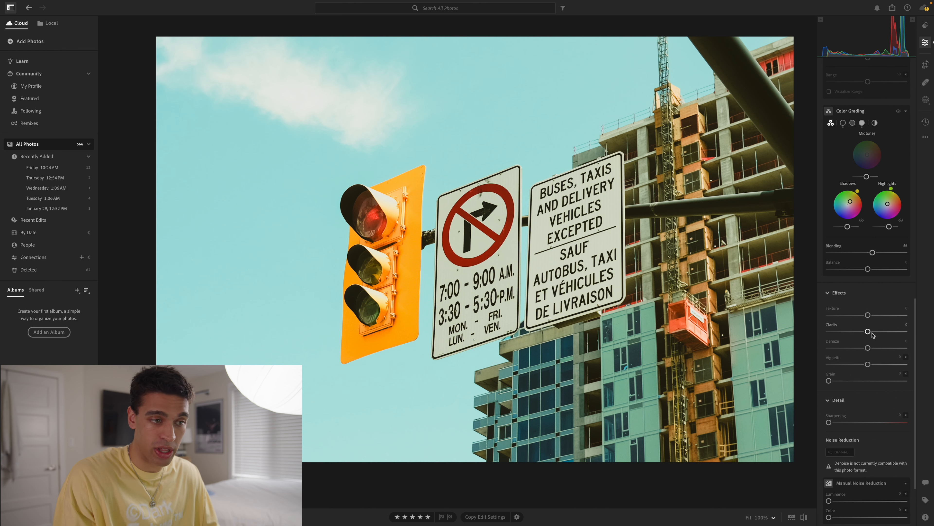
{"action": "mouse_move", "coordinate": [867, 331]}
{"action": "left_mouse_down"}
{"action": "mouse_move", "coordinate": [854, 332]}
{"action": "mouse_move", "coordinate": [870, 317]}
{"action": "left_mouse_up"}
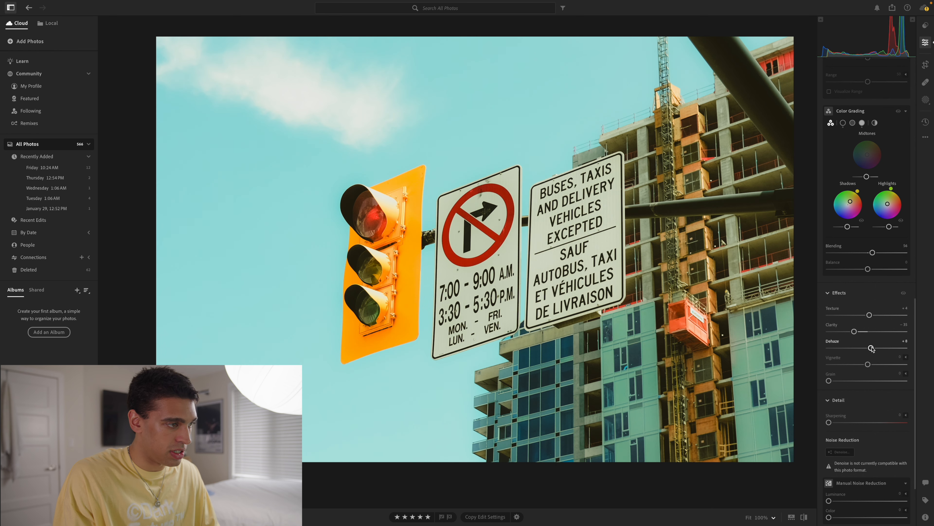
Lower the photo's overall Vibrance to about +13 and reduce its Saturation slightly
{"action": "scroll", "coordinate": [868, 346], "scroll_direction": "up", "scroll_amount": 6}
{"action": "scroll", "coordinate": [875, 239], "scroll_direction": "up", "scroll_amount": 10}
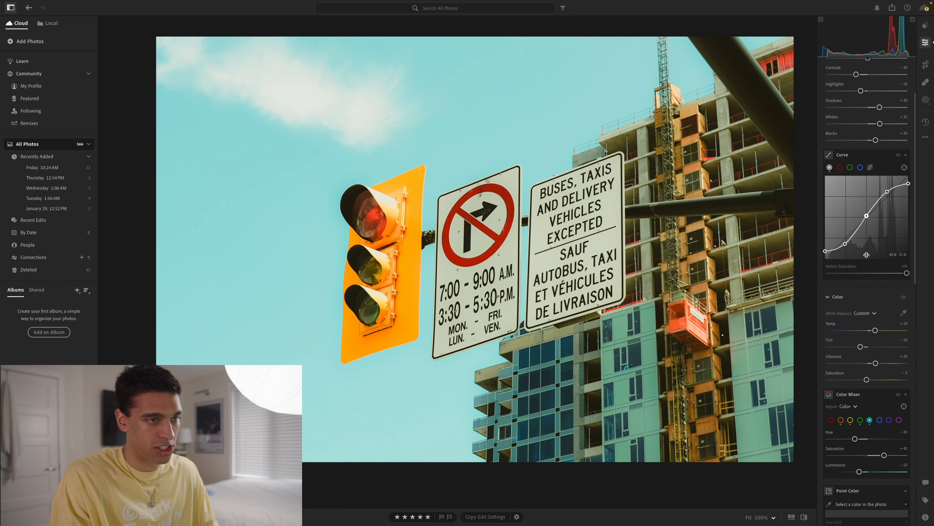
{"action": "scroll", "coordinate": [872, 221], "scroll_direction": "down", "scroll_amount": 5}
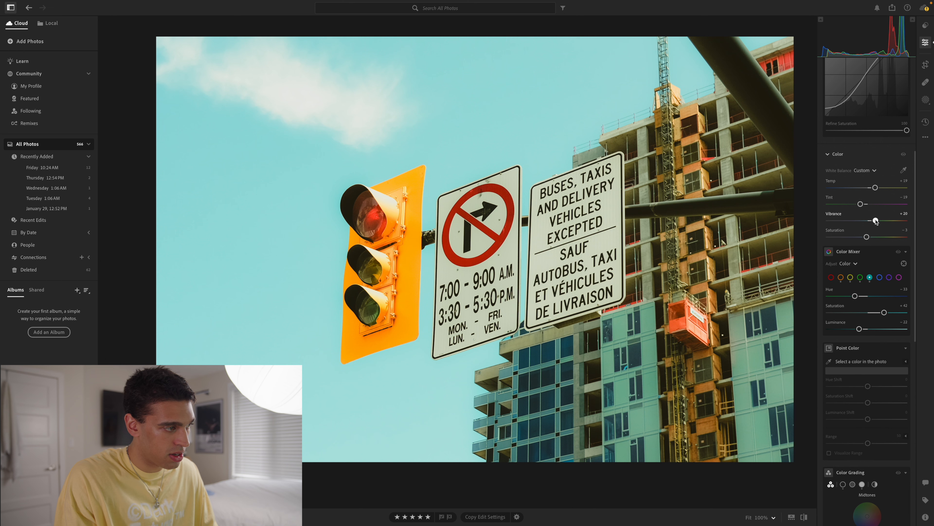
{"action": "left_click_drag", "start_coordinate": [876, 220], "coordinate": [873, 221]}
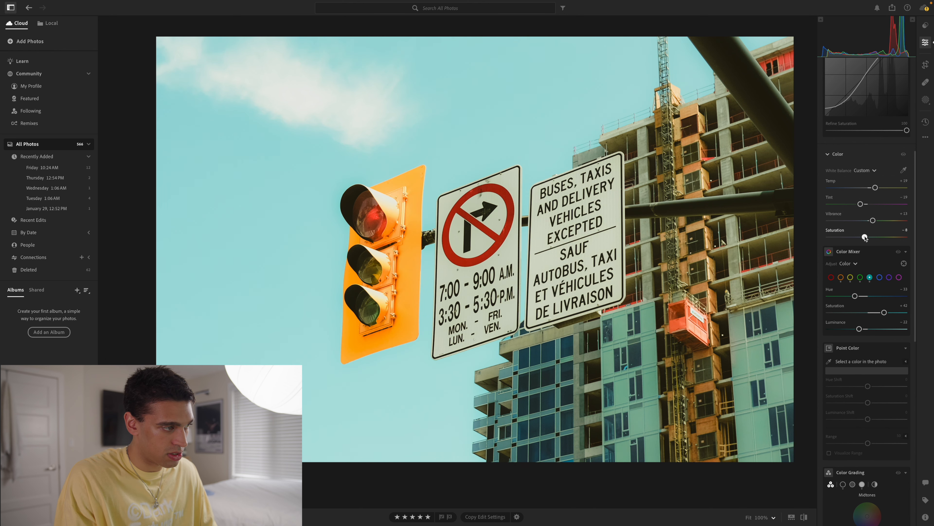
Add film grain at about 53 and compare the edited photo with the original
{"action": "scroll", "coordinate": [868, 237], "scroll_direction": "down", "scroll_amount": 12}
{"action": "key", "text": "backslash"}
{"action": "key", "text": "backslash"}
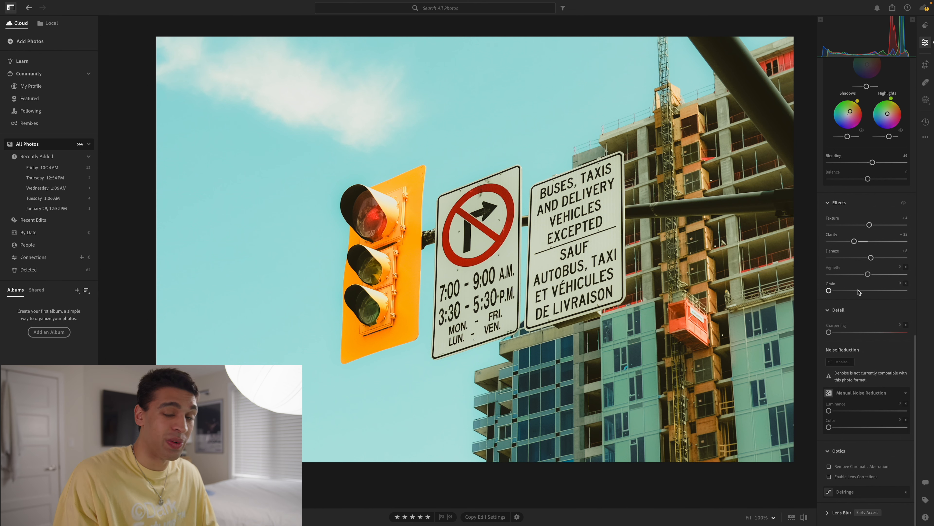
{"action": "left_click", "coordinate": [870, 290]}
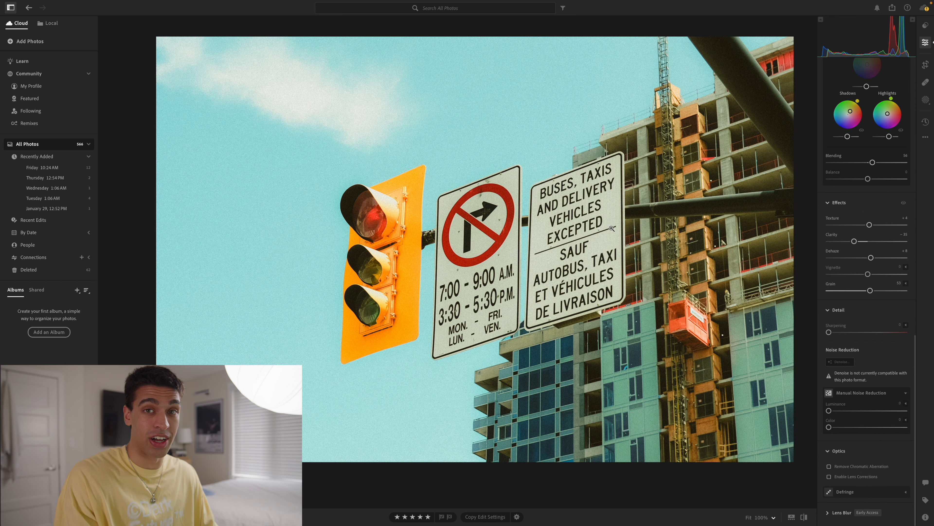
{"action": "key", "text": "backslash"}
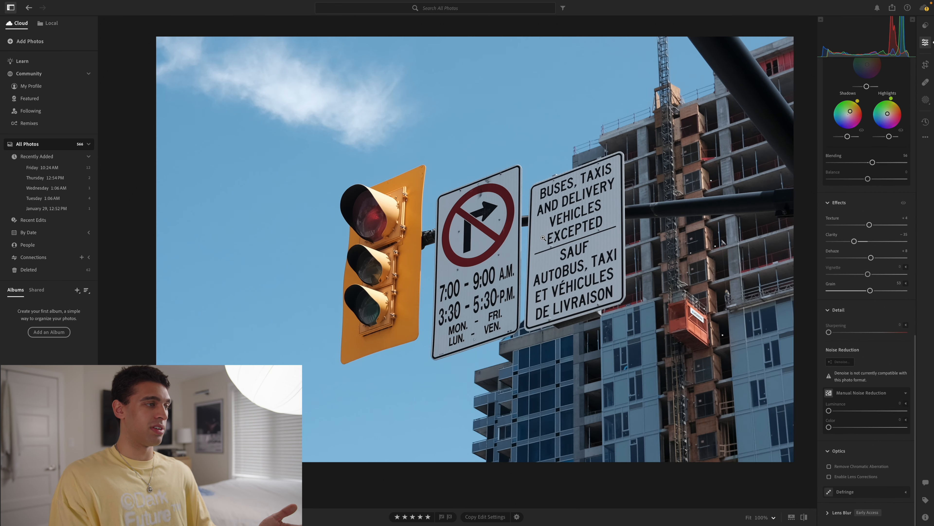
{"action": "key", "text": "backslash"}
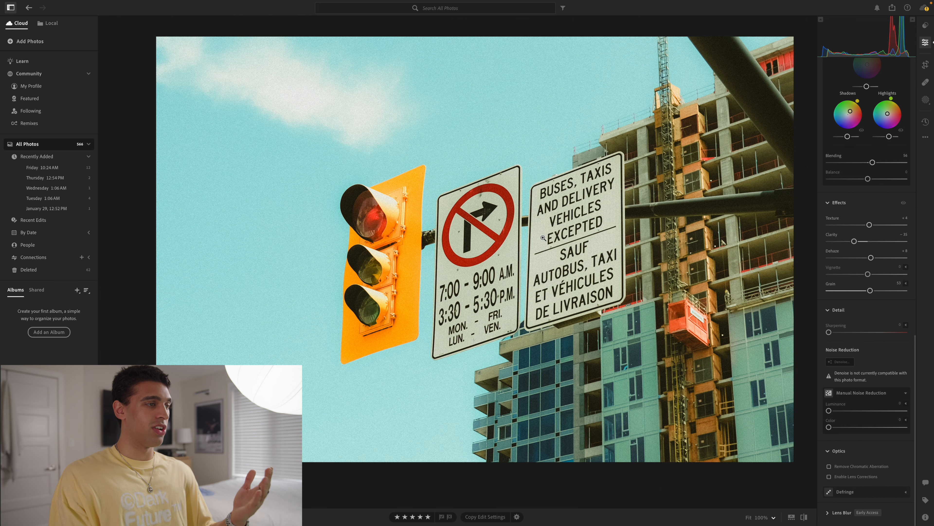
{"action": "key", "text": "backslash"}
{"action": "key", "text": "backslash"}
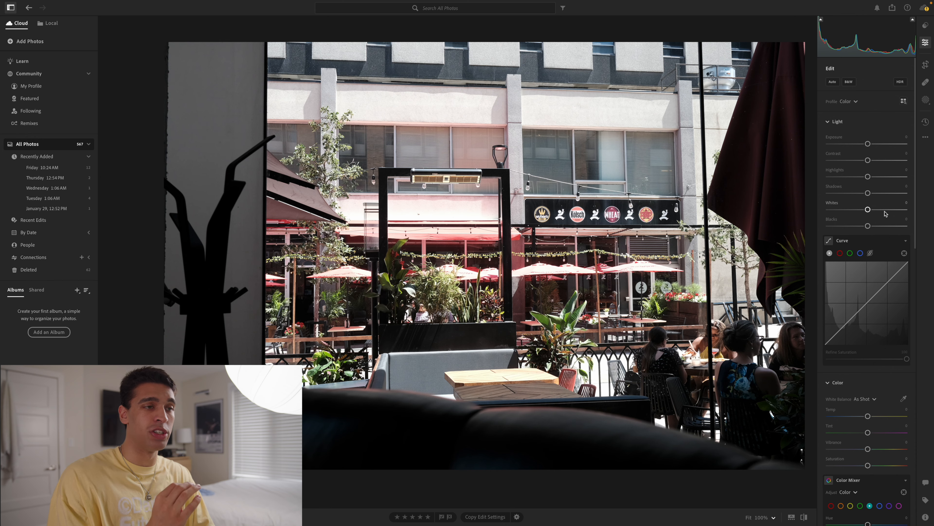
Apply the custom Film 2.5 preset to the patio photo and raise Exposure to +0.75 and Shadows to about +48
{"action": "key", "text": "p"}
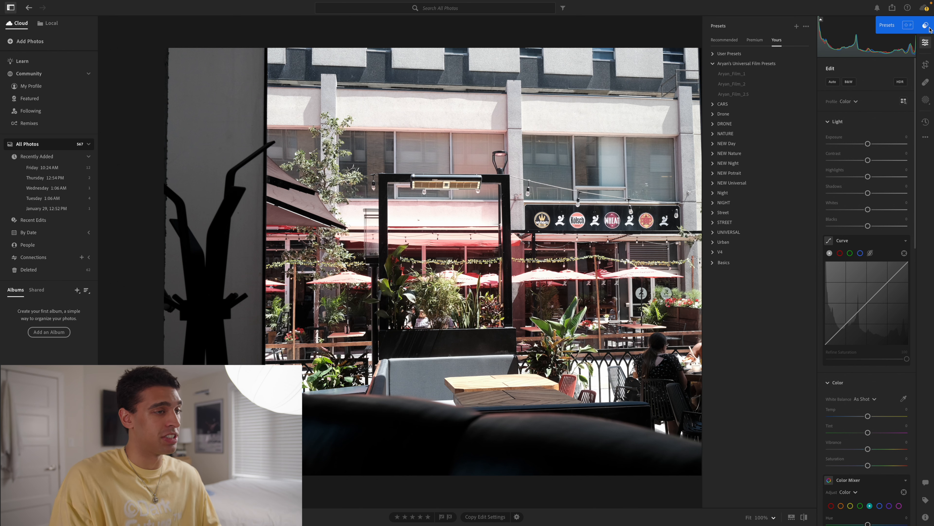
{"action": "left_click", "coordinate": [747, 94]}
{"action": "scroll", "coordinate": [668, 129], "scroll_direction": "down", "scroll_amount": 3}
{"action": "left_click_drag", "start_coordinate": [868, 143], "coordinate": [873, 143]}
{"action": "left_click_drag", "start_coordinate": [866, 192], "coordinate": [885, 192]}
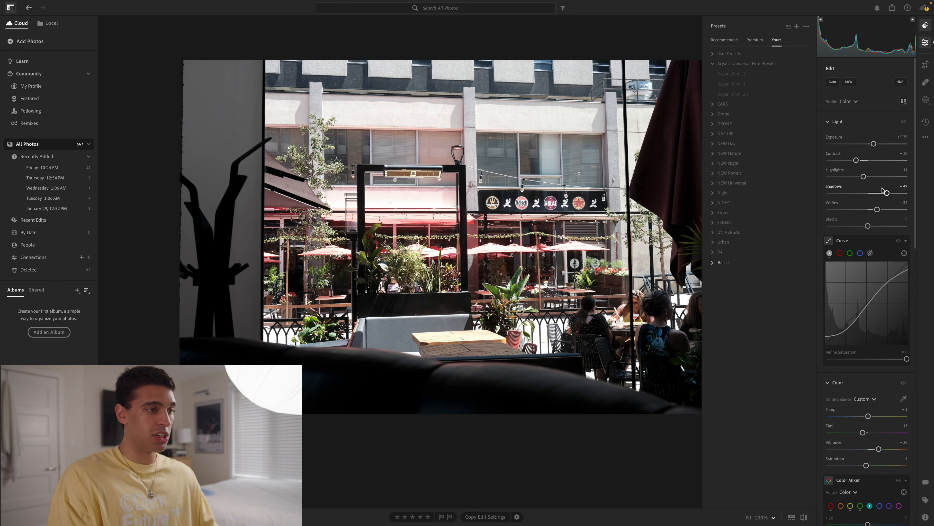
Fine-tune Exposure to +0.93, Blacks to +23, Temp to +5 and Tint to about -24, lower Contrast and Highlights, and compare with the original
{"action": "scroll", "coordinate": [382, 204], "scroll_direction": "down", "scroll_amount": 3}
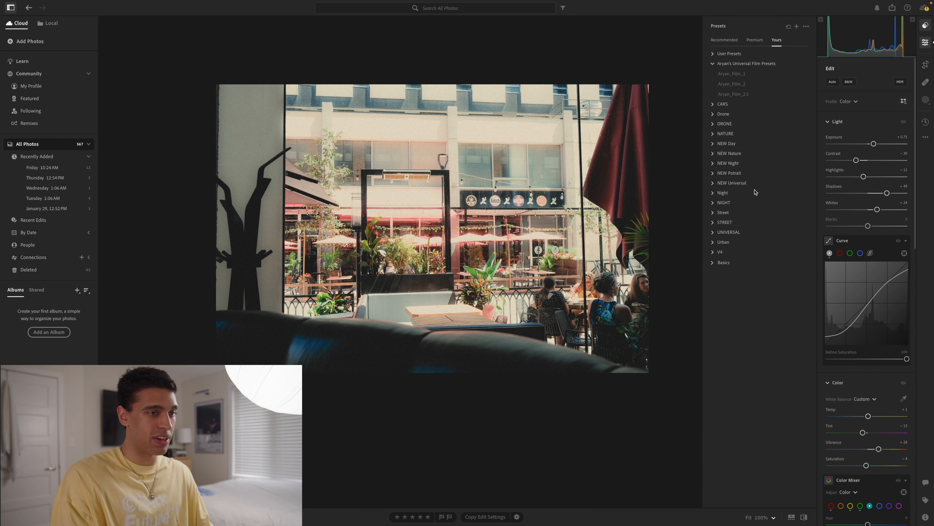
{"action": "scroll", "coordinate": [824, 407], "scroll_direction": "down", "scroll_amount": 1}
{"action": "left_click_drag", "start_coordinate": [868, 406], "coordinate": [870, 407]}
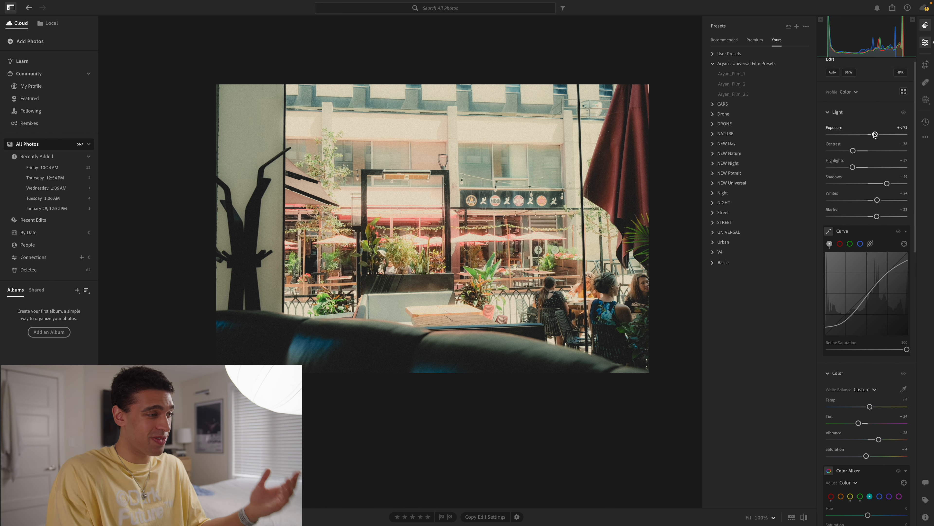
{"action": "key", "text": "backslash"}
{"action": "key", "text": "backslash"}
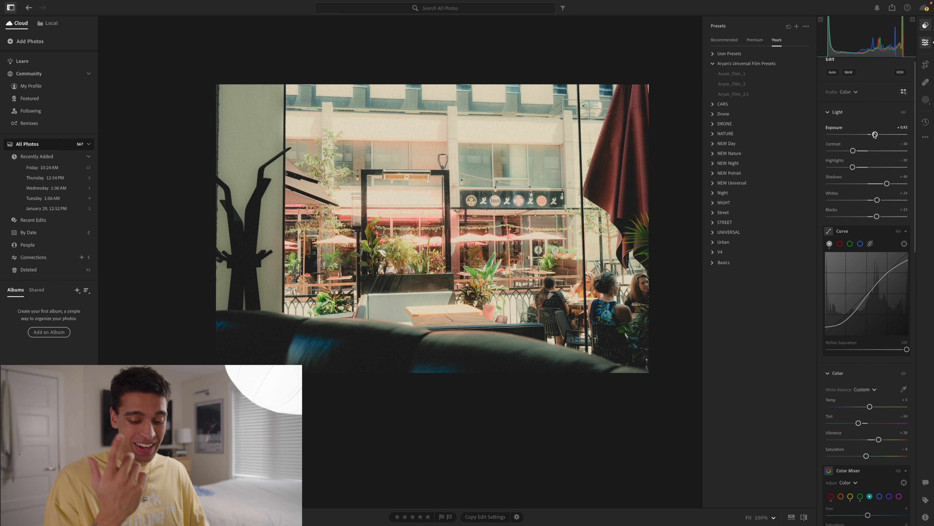